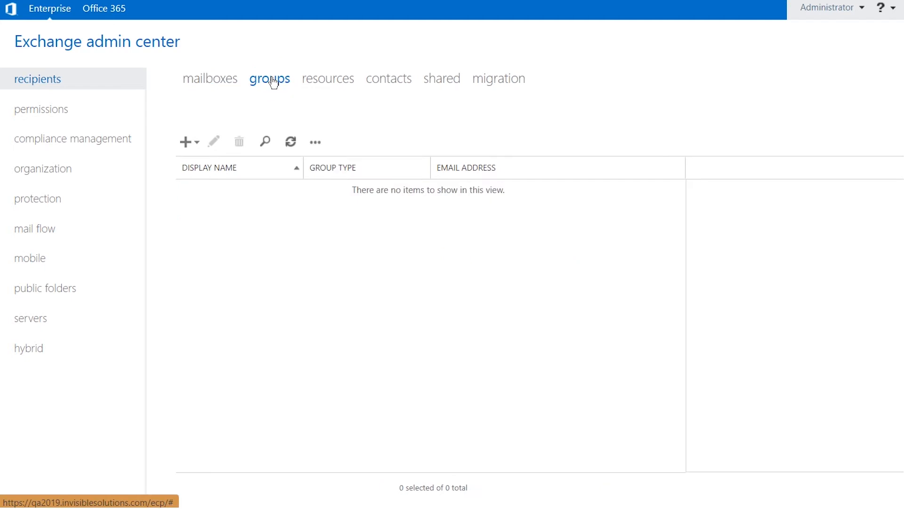
Begin a new distribution group with display name Rlapplicationgroup and alias RIAG.
{"action": "left_click", "coordinate": [198, 144]}
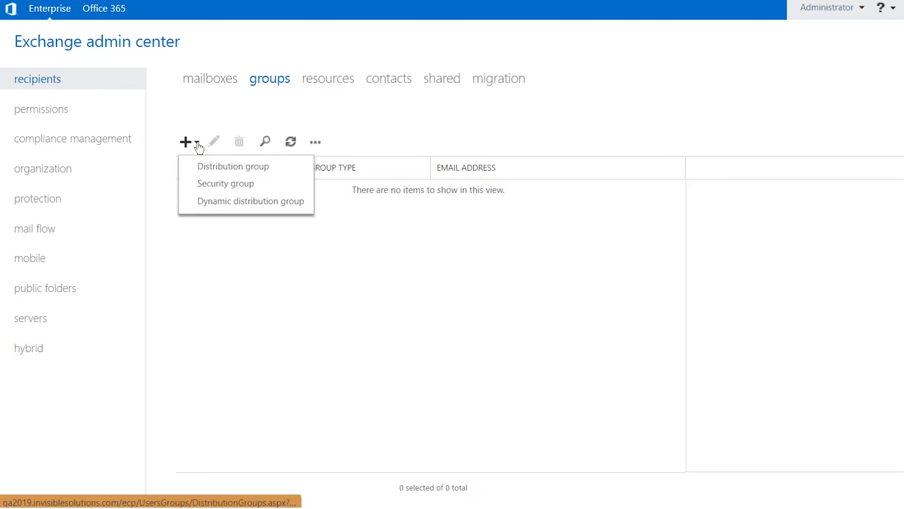
{"action": "left_click", "coordinate": [208, 167]}
{"action": "type", "text": "Rlapplicationgroup"}
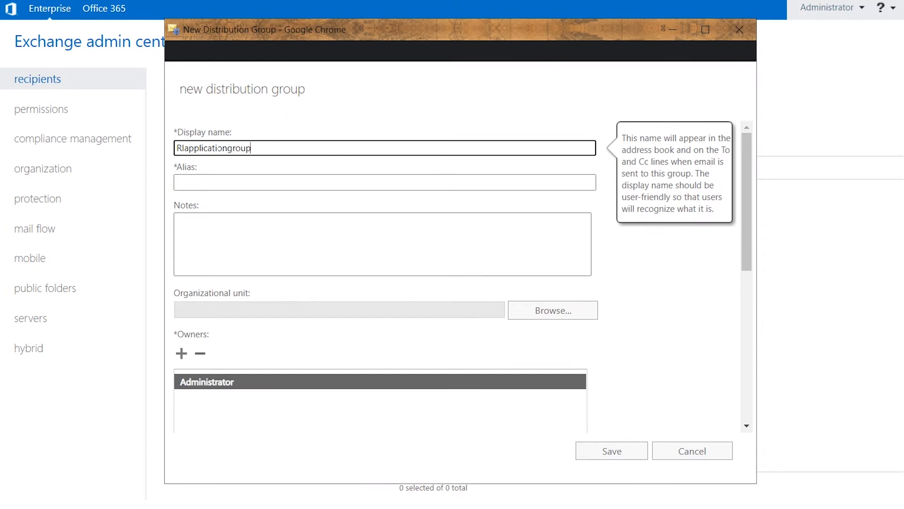
{"action": "left_click", "coordinate": [234, 184]}
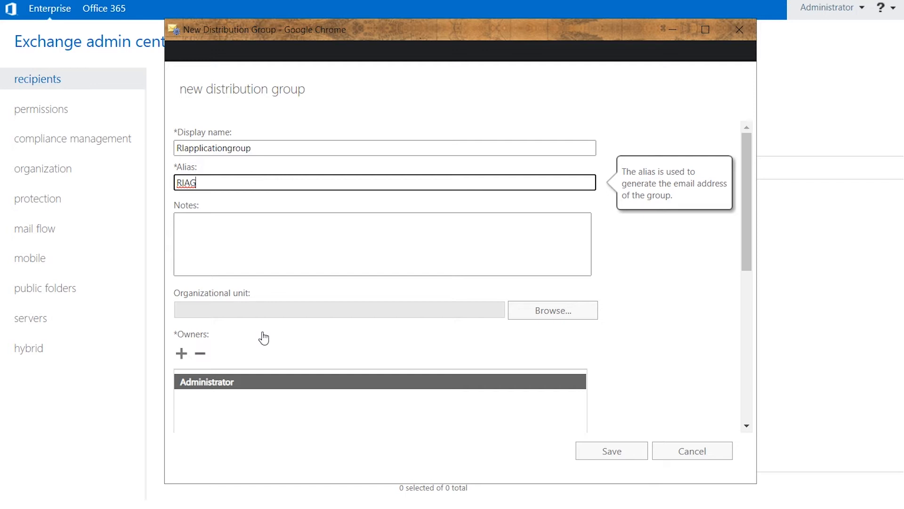
{"action": "scroll", "coordinate": [316, 339], "scroll_direction": "down", "scroll_amount": 5}
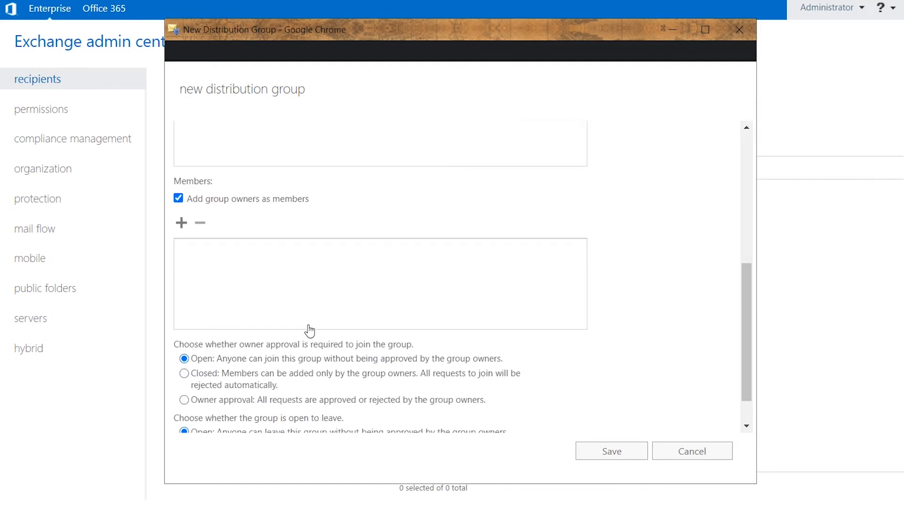
Search for the first user and add them to the group's pending members.
{"action": "left_click", "coordinate": [181, 223]}
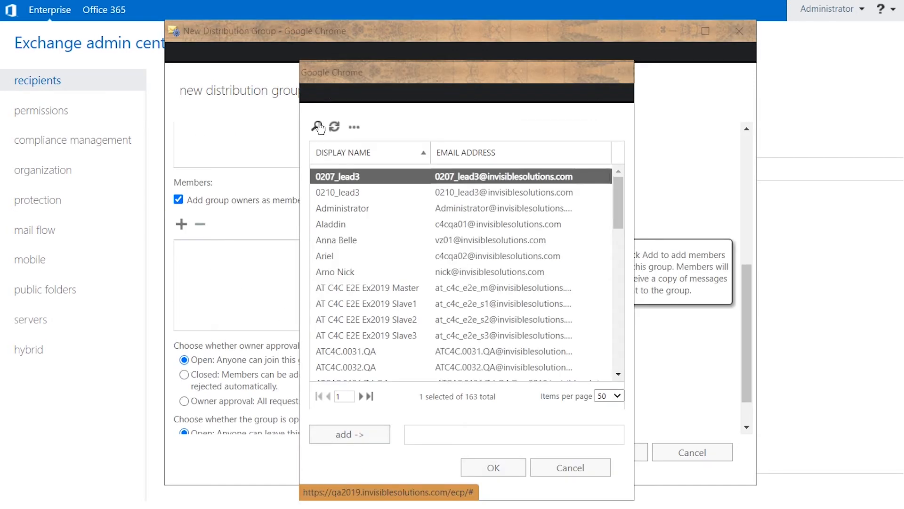
{"action": "left_click", "coordinate": [318, 127]}
{"action": "type", "text": "linda"}
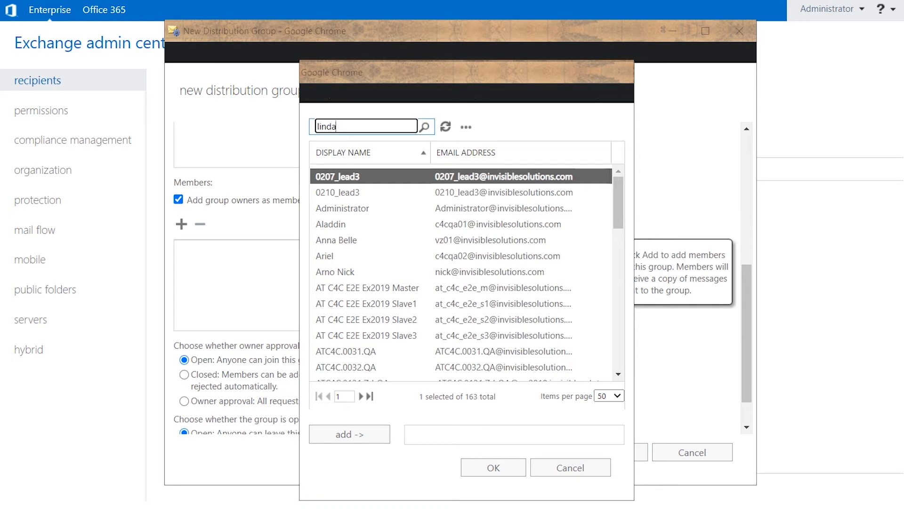
{"action": "key", "text": "Return"}
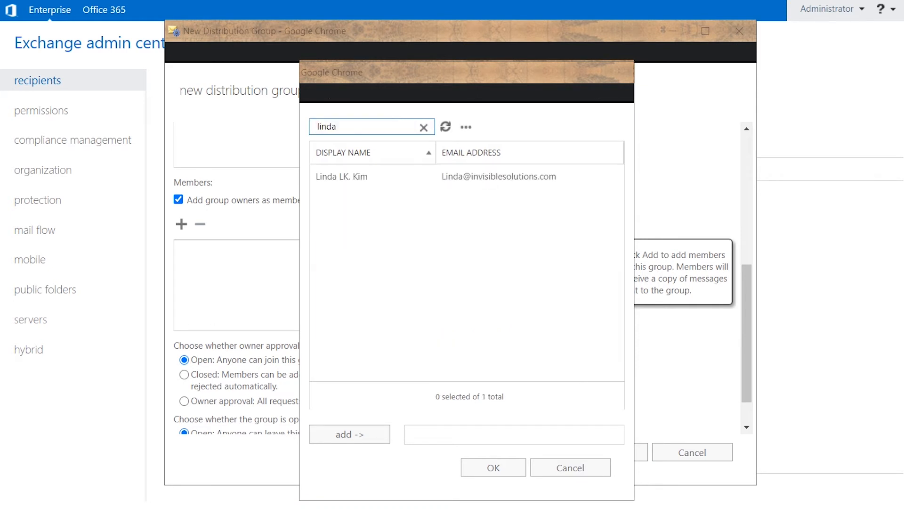
{"action": "left_click", "coordinate": [355, 177]}
{"action": "left_click", "coordinate": [370, 433]}
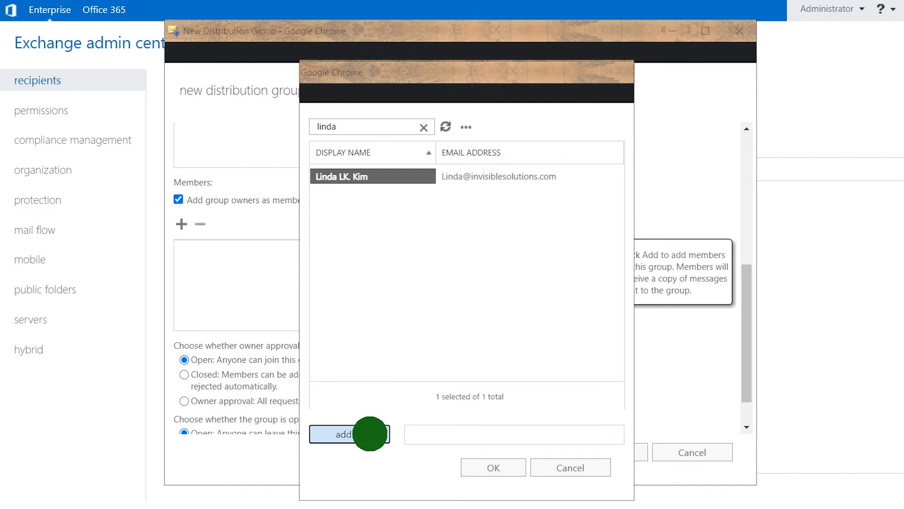
Add the second user, confirm both members, and save the distribution group.
{"action": "left_click_drag", "start_coordinate": [337, 127], "coordinate": [303, 126]}
{"action": "type", "text": "gre"}
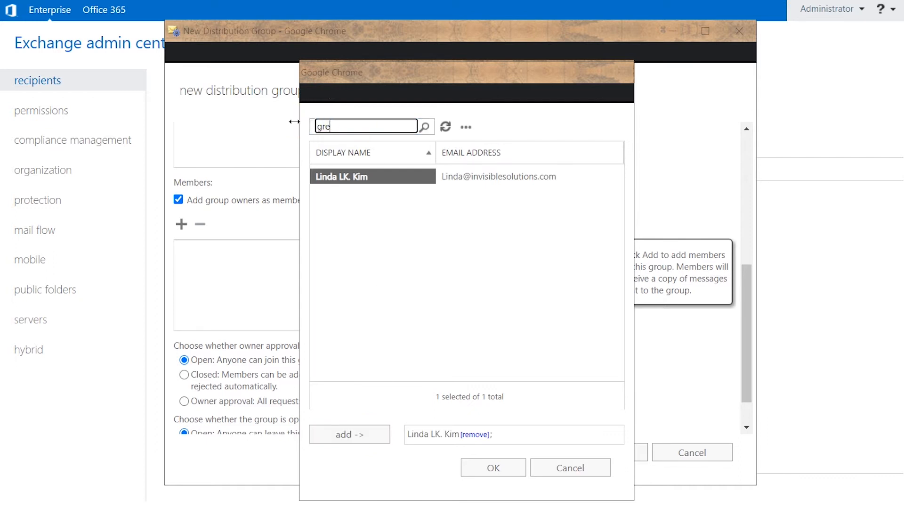
{"action": "type", "text": "g"}
{"action": "key", "text": "Return"}
{"action": "left_click", "coordinate": [343, 179]}
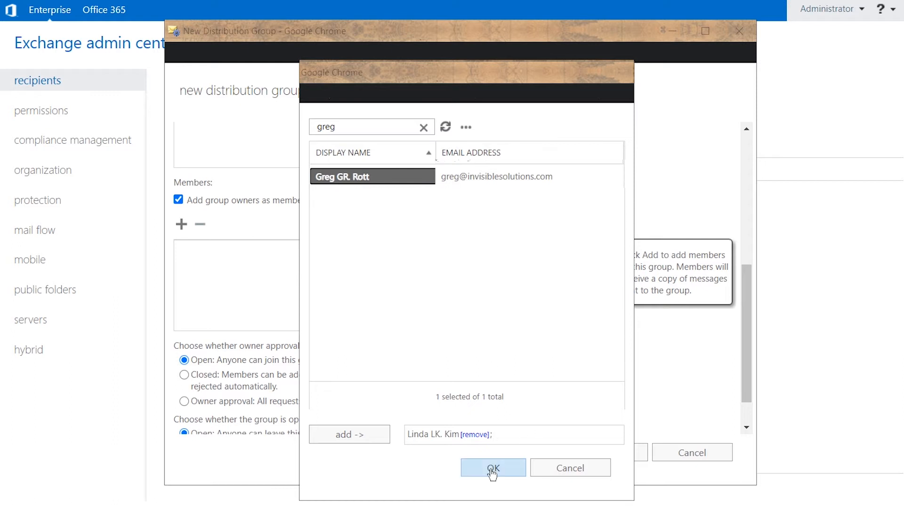
{"action": "left_click", "coordinate": [351, 438]}
{"action": "left_click", "coordinate": [493, 467]}
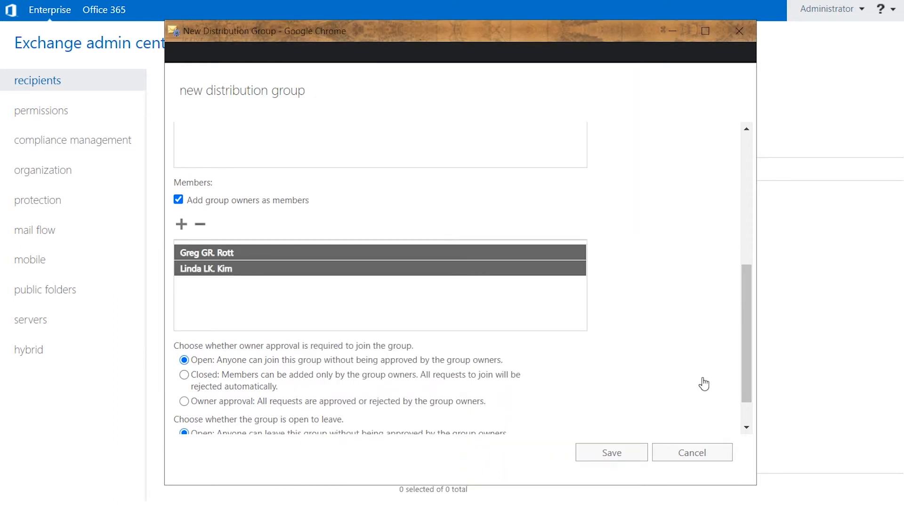
{"action": "left_click_drag", "start_coordinate": [746, 367], "coordinate": [746, 386]}
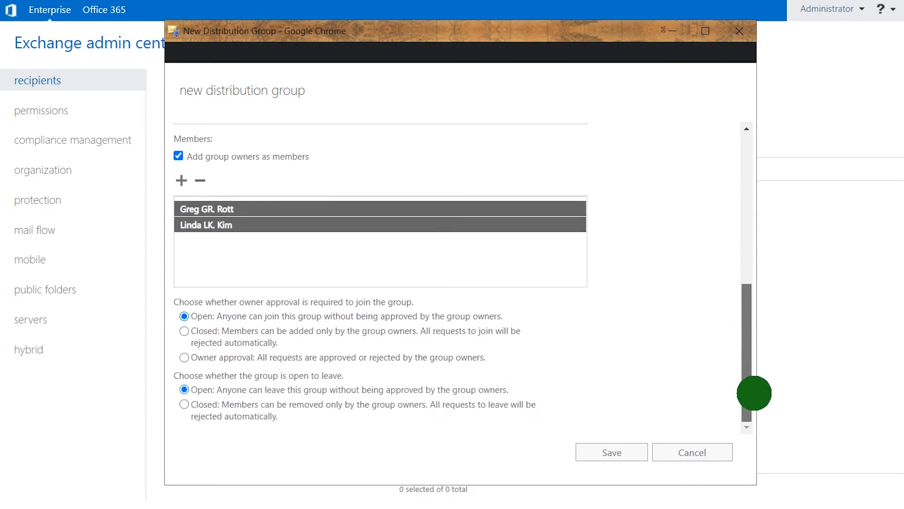
{"action": "left_click", "coordinate": [621, 453]}
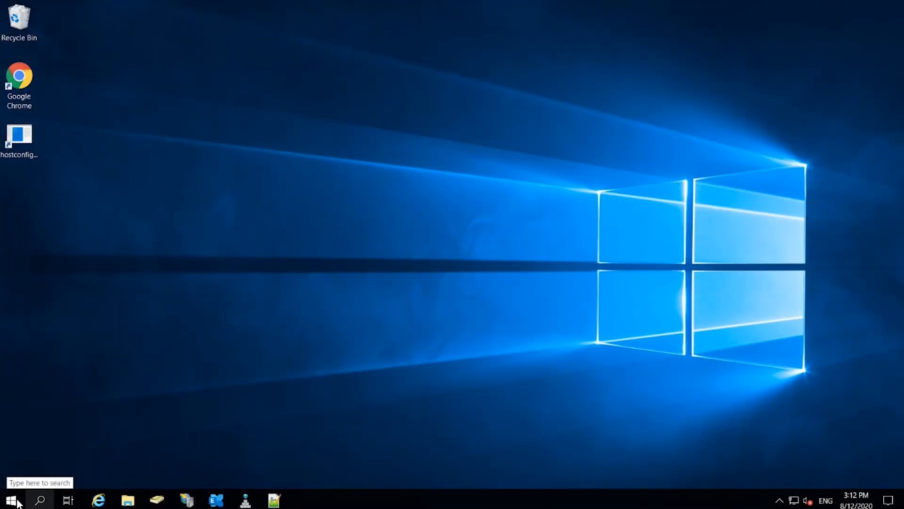
In Exchange Management Shell, store the RIAG group's distinguished name and create the RIusersScope management scope.
{"action": "left_click", "coordinate": [11, 500]}
{"action": "type", "text": "exch"}
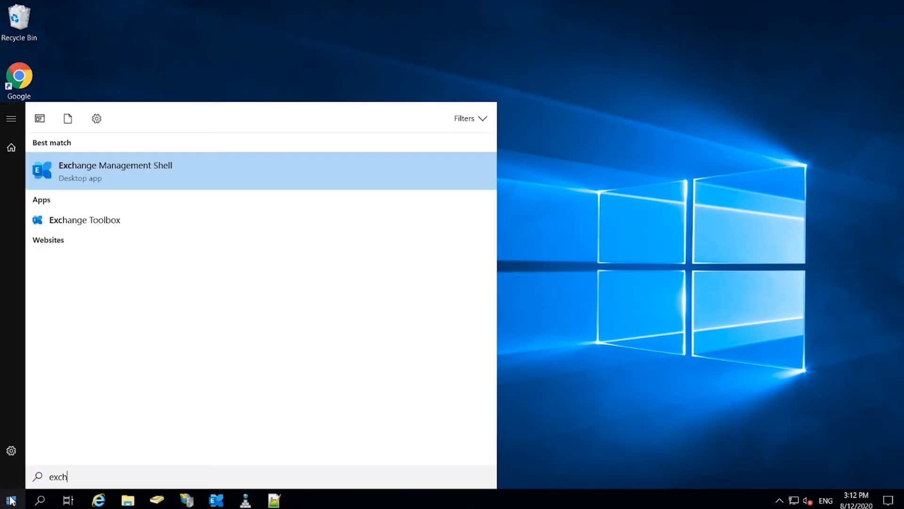
{"action": "left_click", "coordinate": [112, 165]}
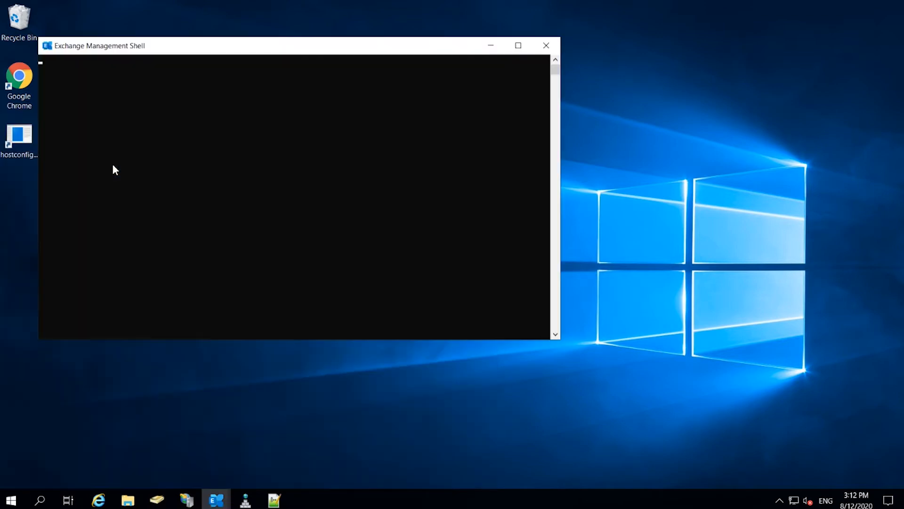
{"action": "right_click", "coordinate": [145, 193]}
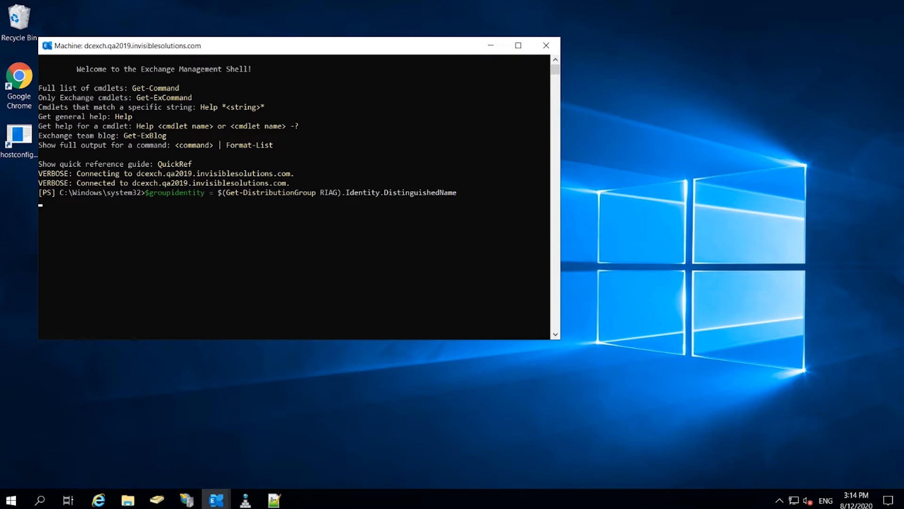
{"action": "right_click", "coordinate": [152, 203]}
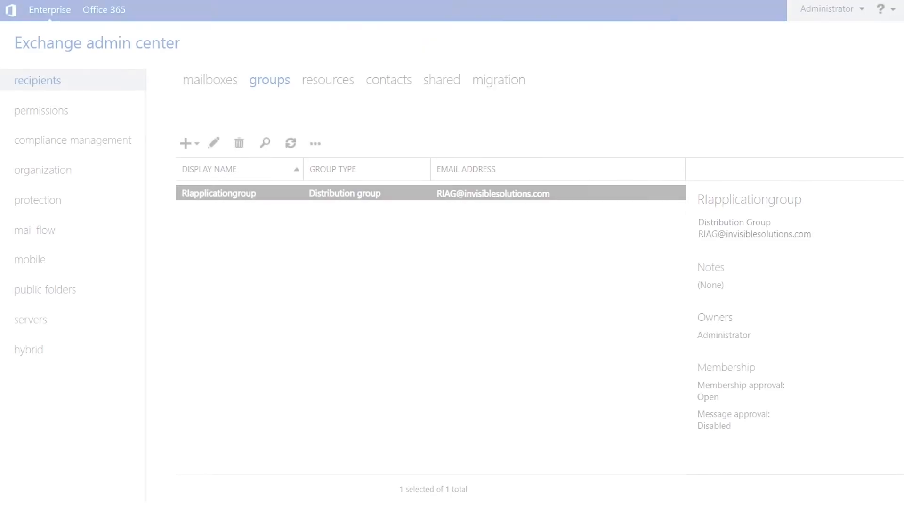
Name the new admin role group Rlappimpersonation and set its write scope to RIusersScope.
{"action": "left_click", "coordinate": [49, 115]}
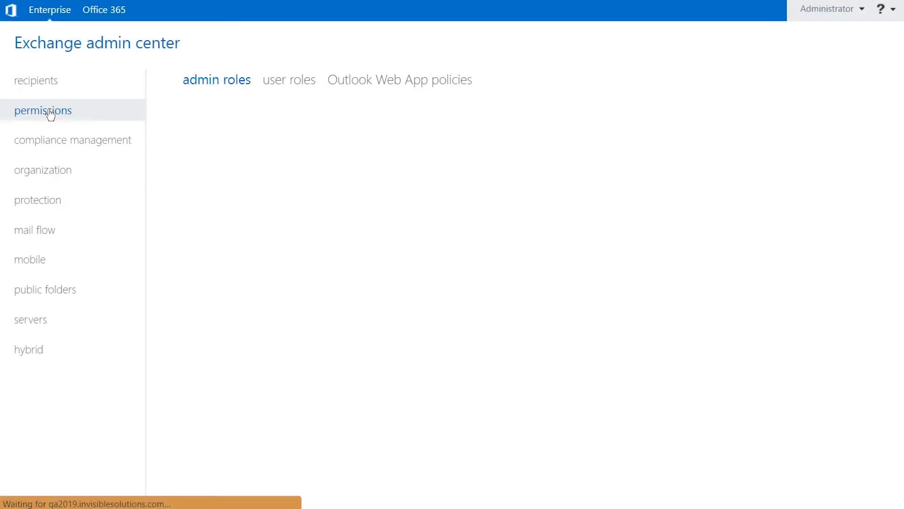
{"action": "left_click", "coordinate": [184, 137]}
{"action": "type", "text": "RIappimpersanation"}
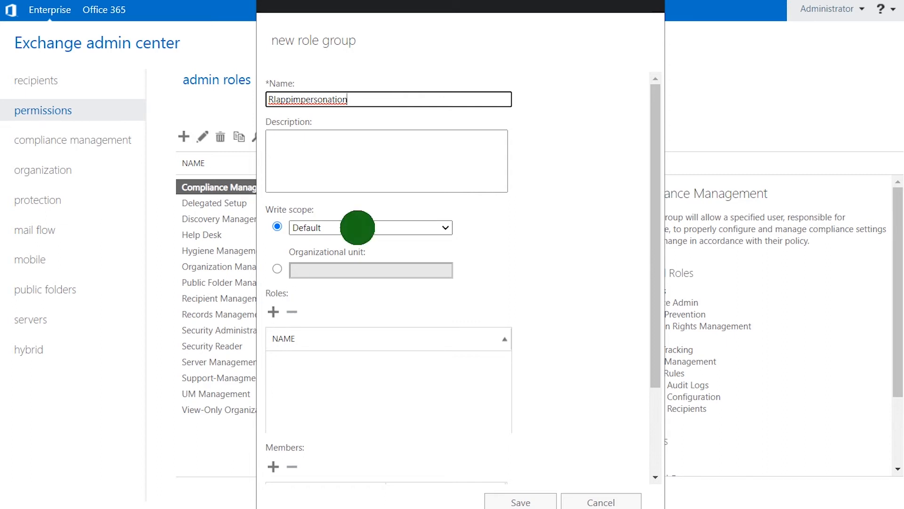
{"action": "left_click", "coordinate": [359, 227]}
{"action": "left_click", "coordinate": [362, 254]}
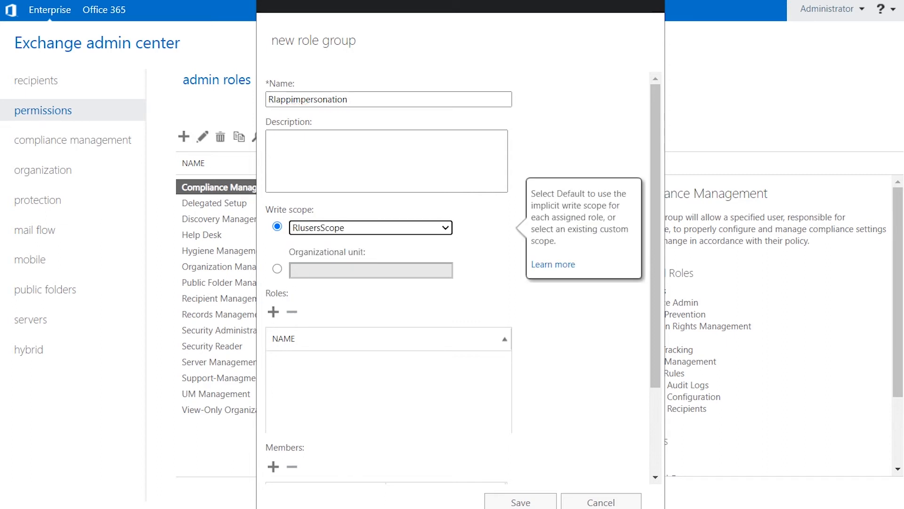
{"action": "left_click_drag", "start_coordinate": [656, 239], "coordinate": [641, 329]}
{"action": "left_click", "coordinate": [273, 197]}
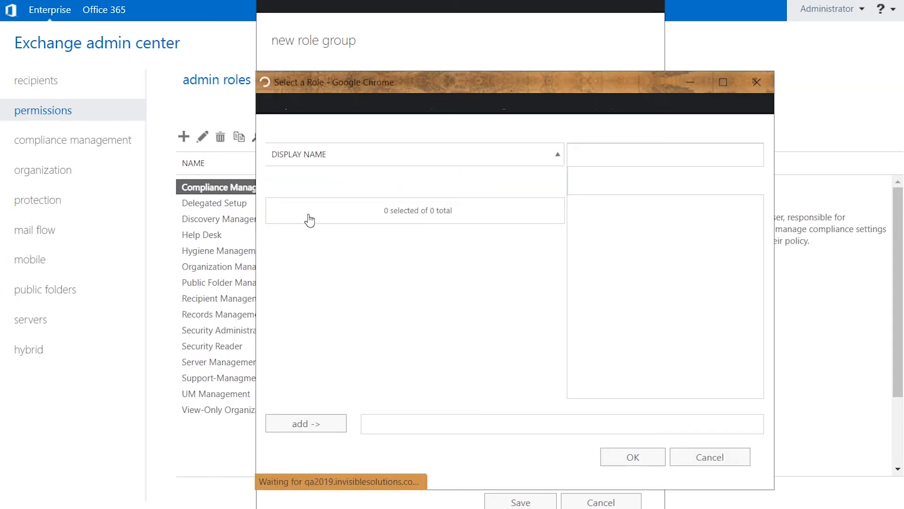
Assign the ApplicationImpersonation role to the new role group.
{"action": "left_click", "coordinate": [342, 210]}
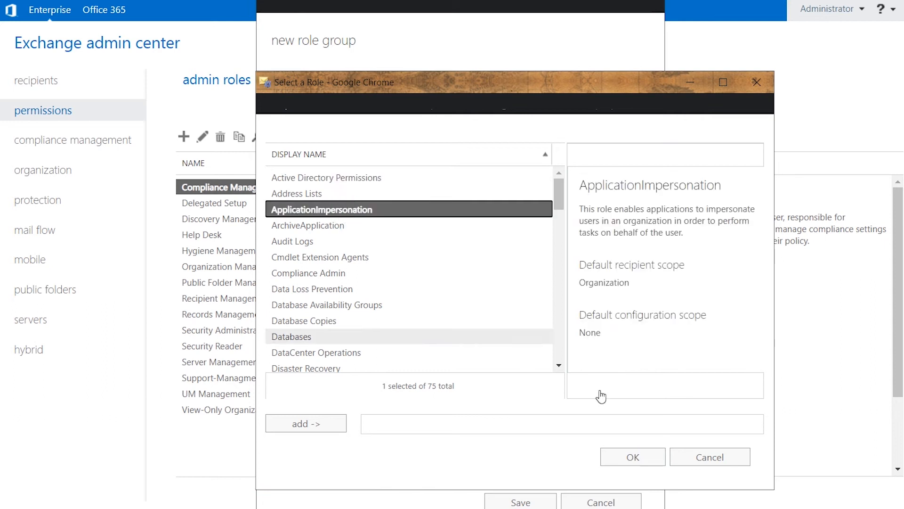
{"action": "left_click", "coordinate": [336, 426]}
{"action": "left_click", "coordinate": [646, 461]}
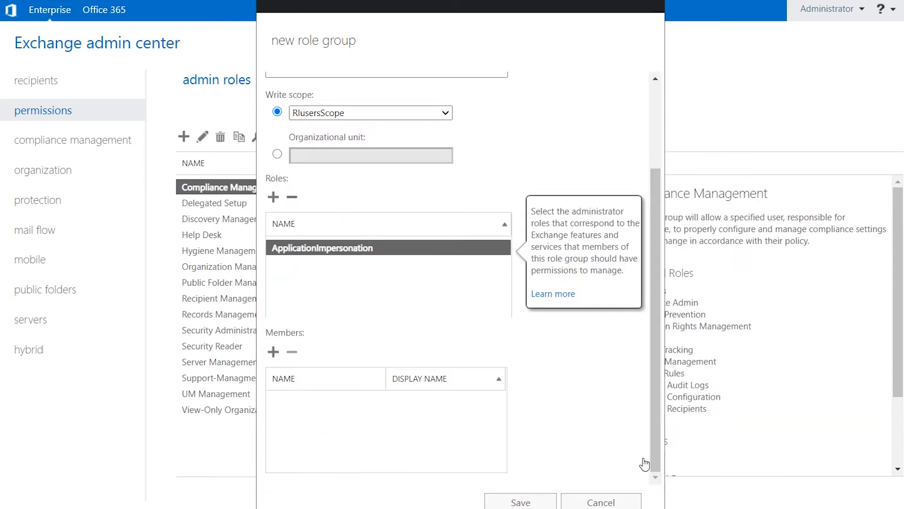
{"action": "left_click", "coordinate": [659, 371]}
Add Master Impersonation as the role group's member and save the group.
{"action": "left_click", "coordinate": [273, 352]}
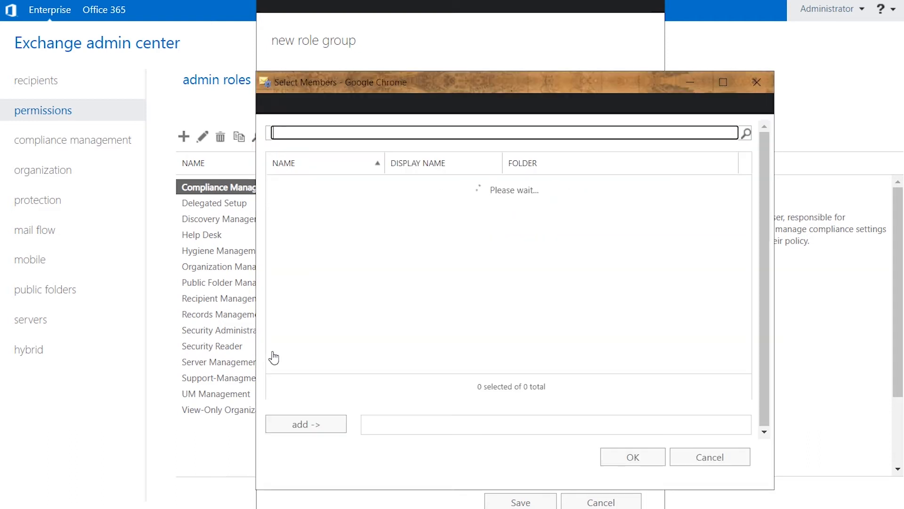
{"action": "type", "text": "master"}
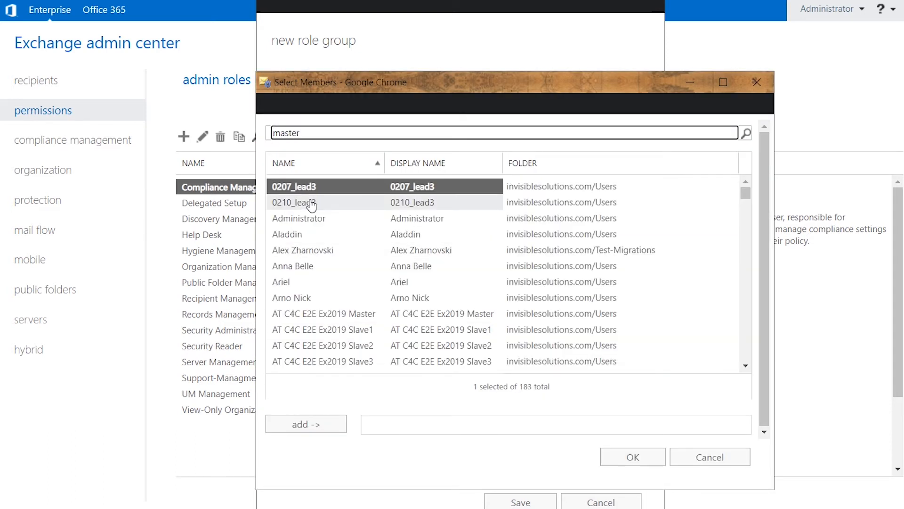
{"action": "key", "text": "Return"}
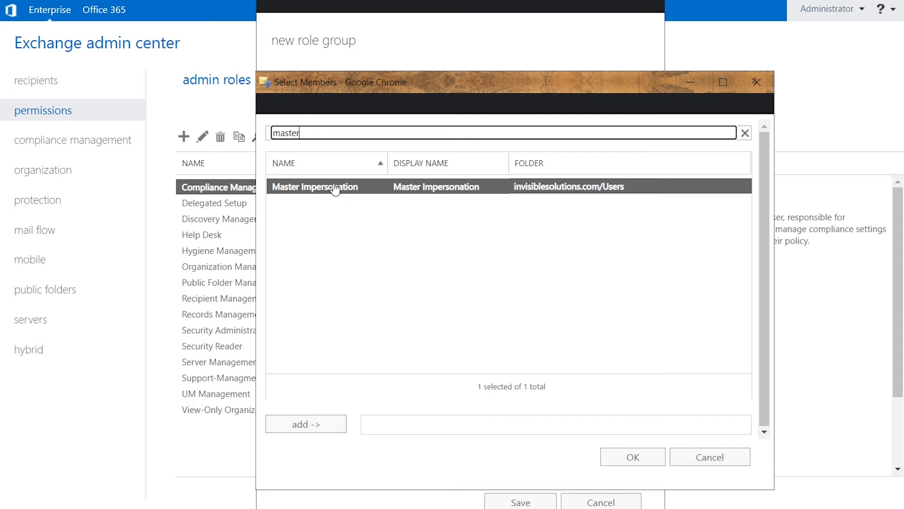
{"action": "left_click", "coordinate": [317, 428]}
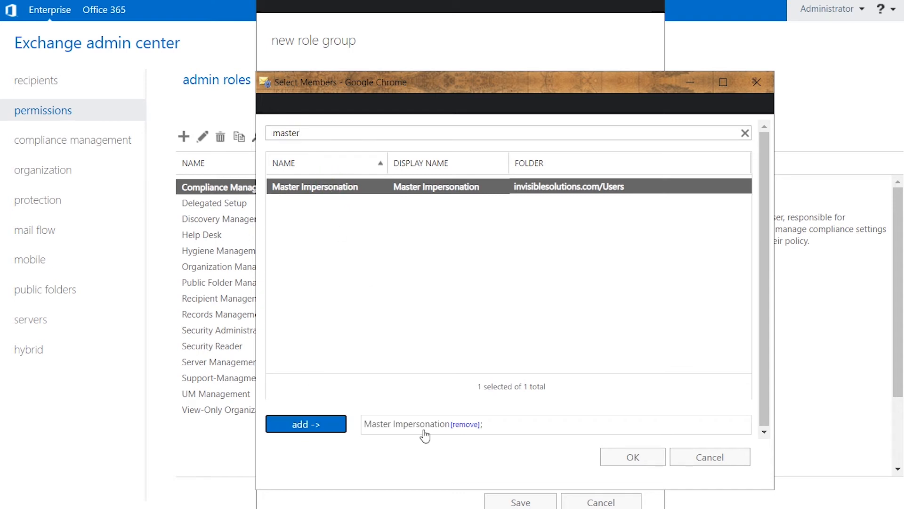
{"action": "left_click", "coordinate": [620, 456]}
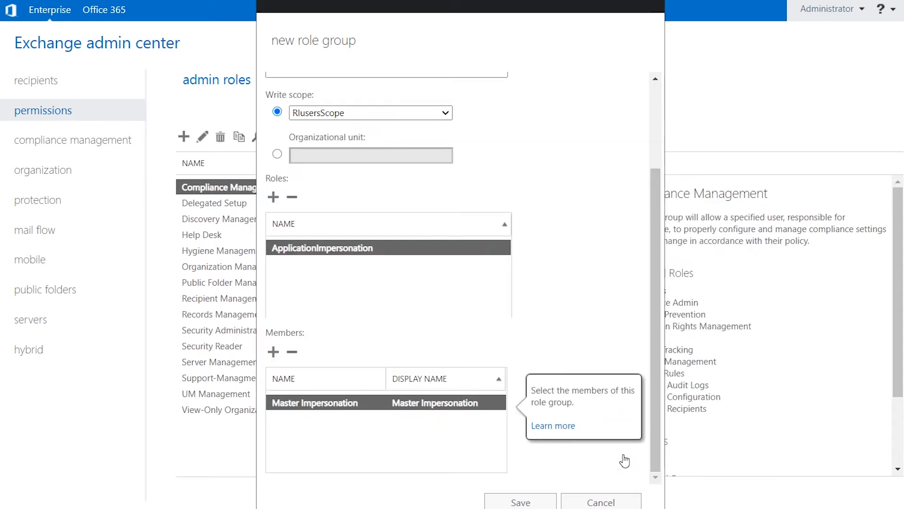
{"action": "left_click", "coordinate": [541, 503]}
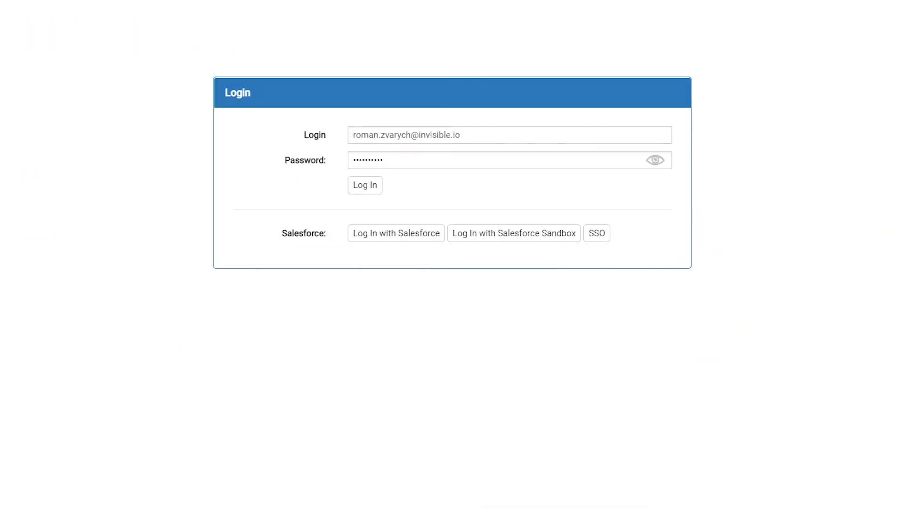
Sign in to the admin console and start a new organization named NewOrgImp.
{"action": "left_click", "coordinate": [367, 189]}
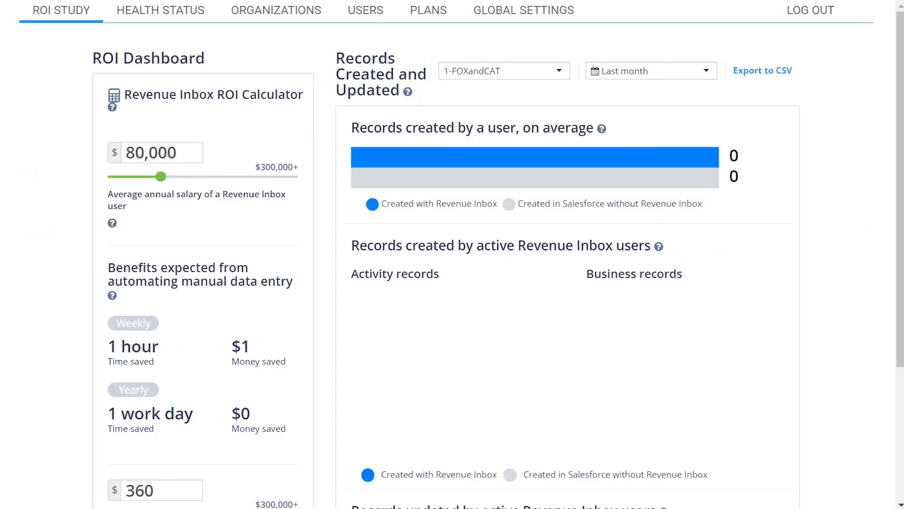
{"action": "left_click", "coordinate": [274, 14]}
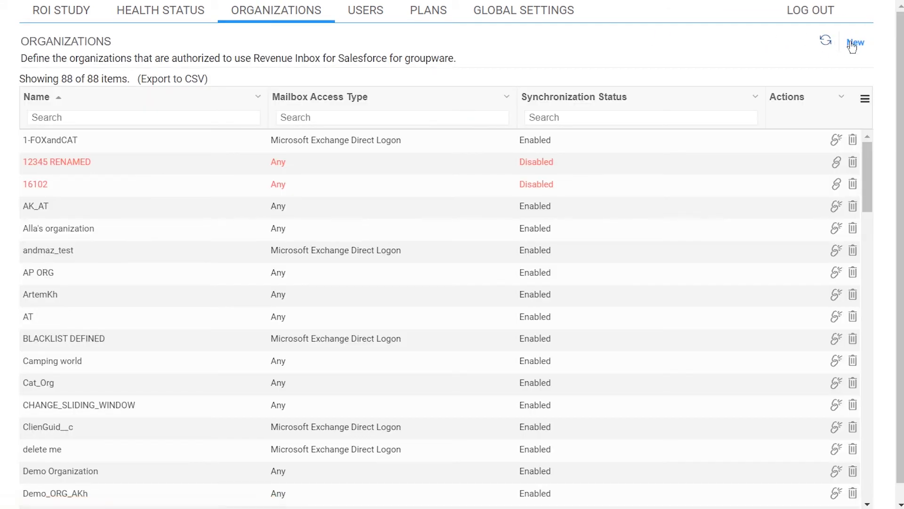
{"action": "left_click", "coordinate": [854, 43]}
{"action": "left_click", "coordinate": [349, 78]}
{"action": "type", "text": "NewOrgImp"}
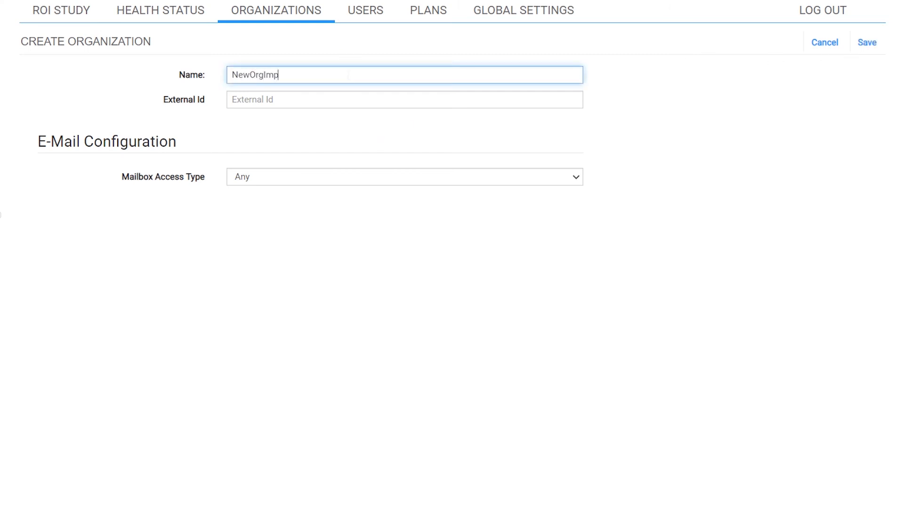
Use Microsoft Exchange Impersonation access with the account's credentials, autodiscover the EWS URL, and save.
{"action": "left_click", "coordinate": [326, 181]}
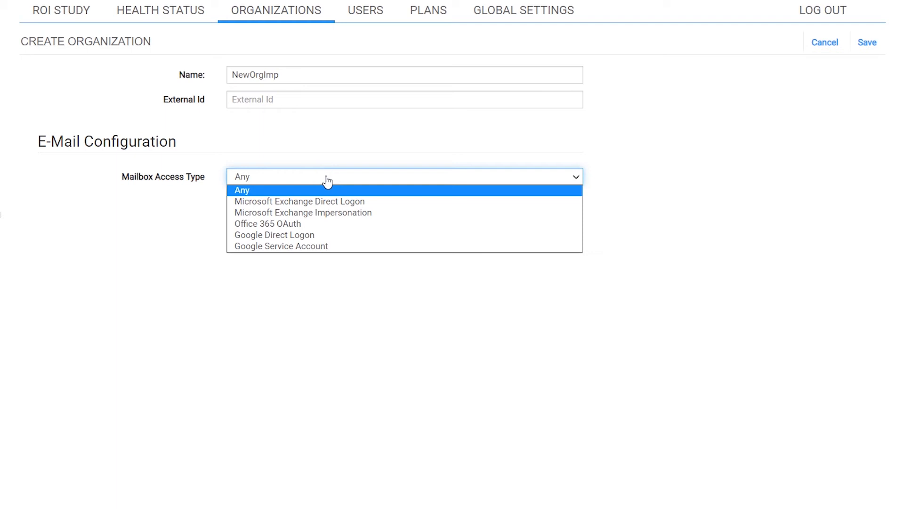
{"action": "left_click", "coordinate": [327, 210]}
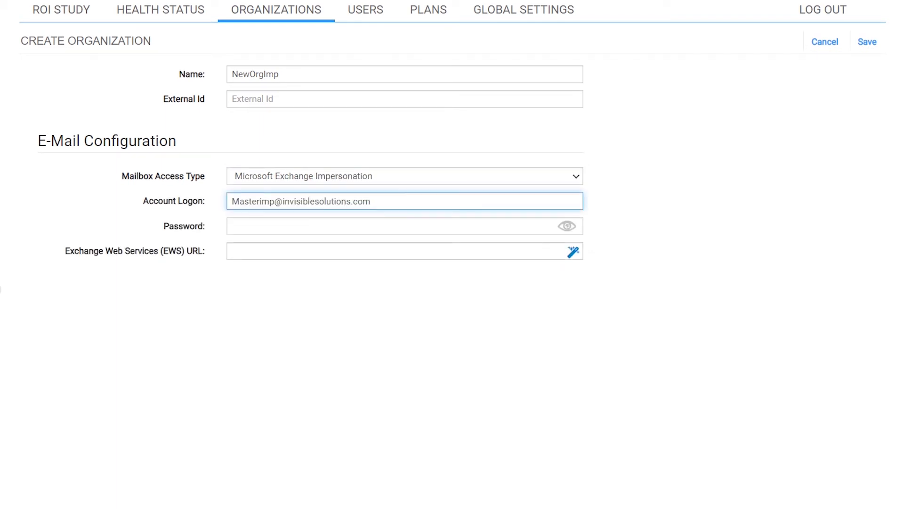
{"action": "left_click", "coordinate": [262, 227]}
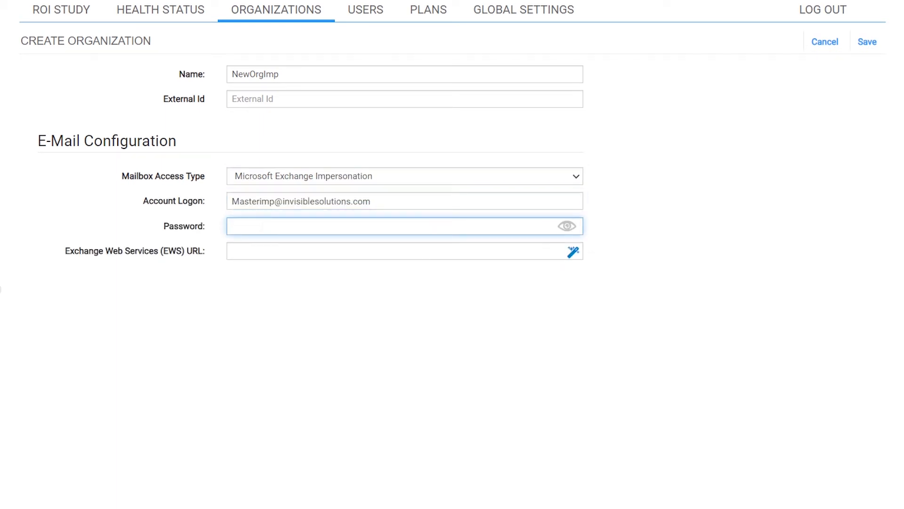
{"action": "left_click", "coordinate": [428, 309]}
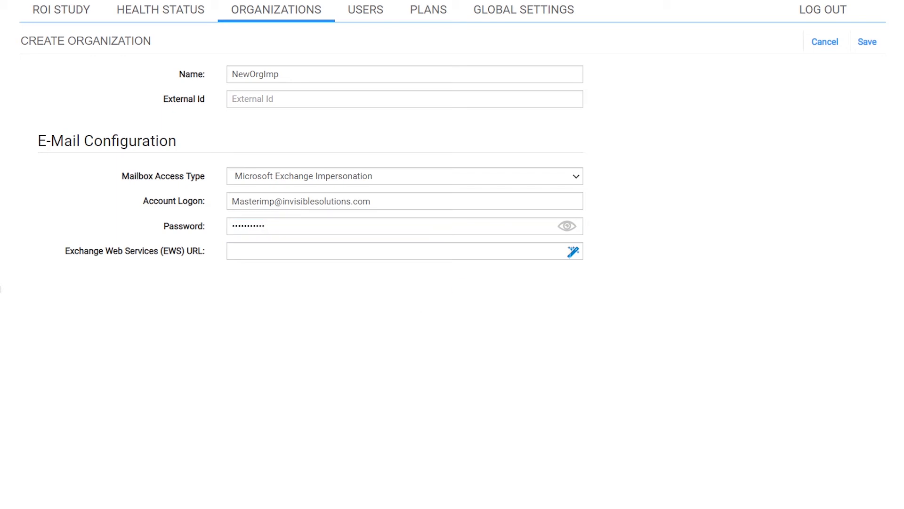
{"action": "left_click", "coordinate": [574, 256]}
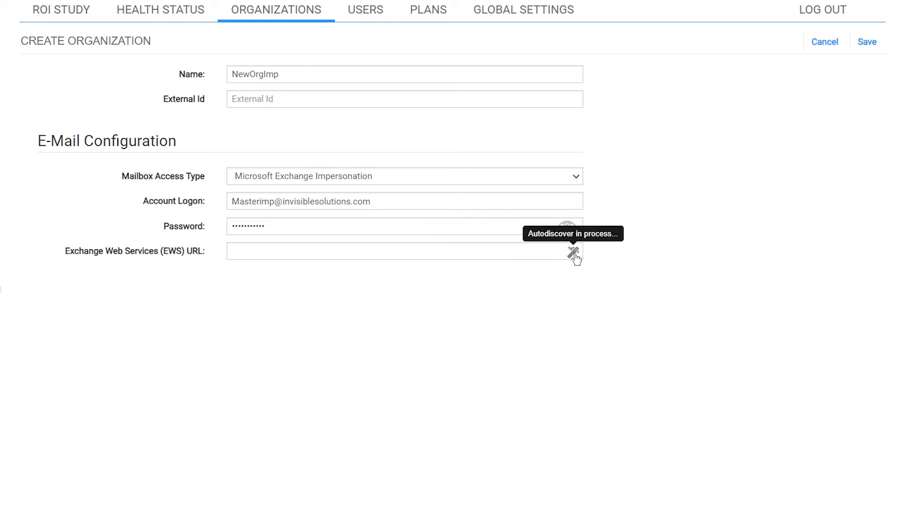
{"action": "left_click", "coordinate": [865, 42]}
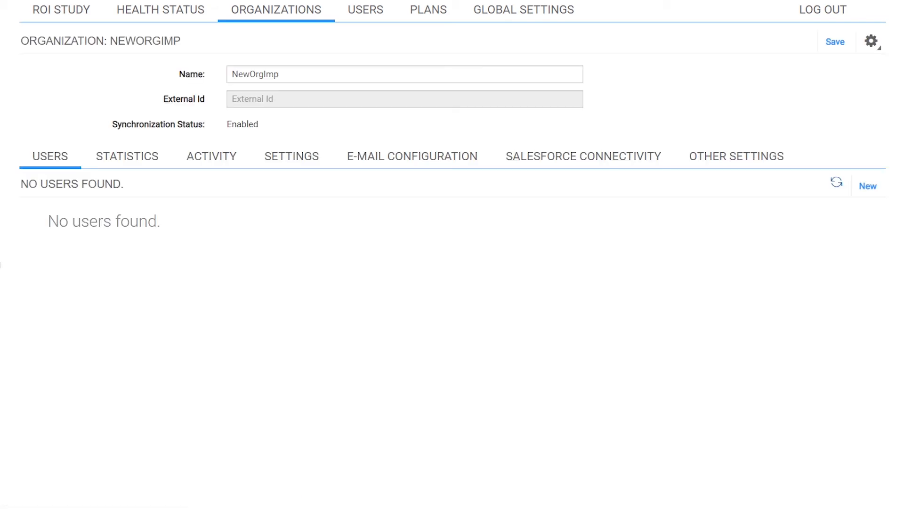
Start a new NewOrgImp user and enter the user's name, e-mail and password.
{"action": "left_click", "coordinate": [868, 186]}
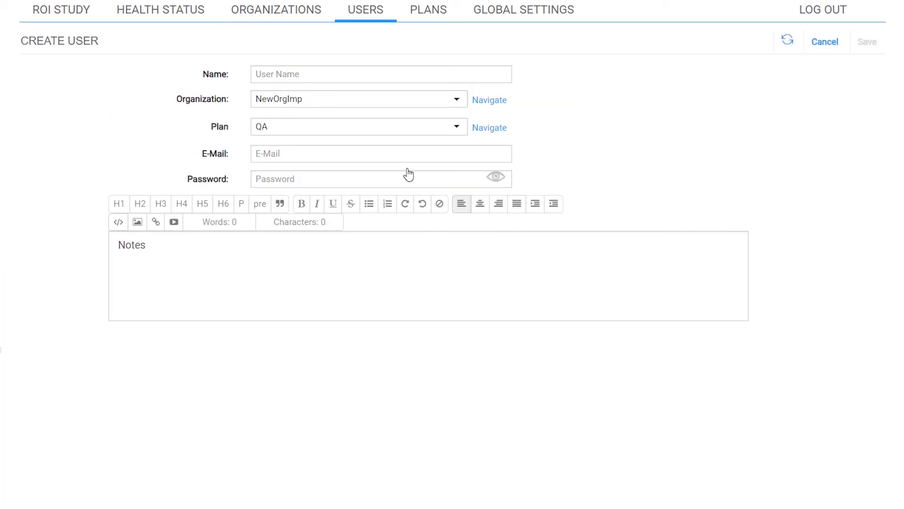
{"action": "left_click", "coordinate": [333, 74]}
{"action": "type", "text": "Greg"}
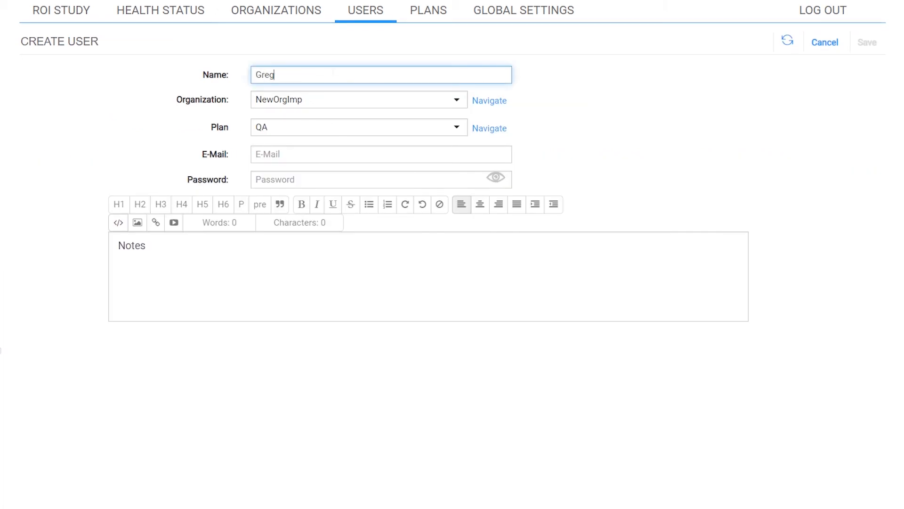
{"action": "left_click", "coordinate": [309, 152]}
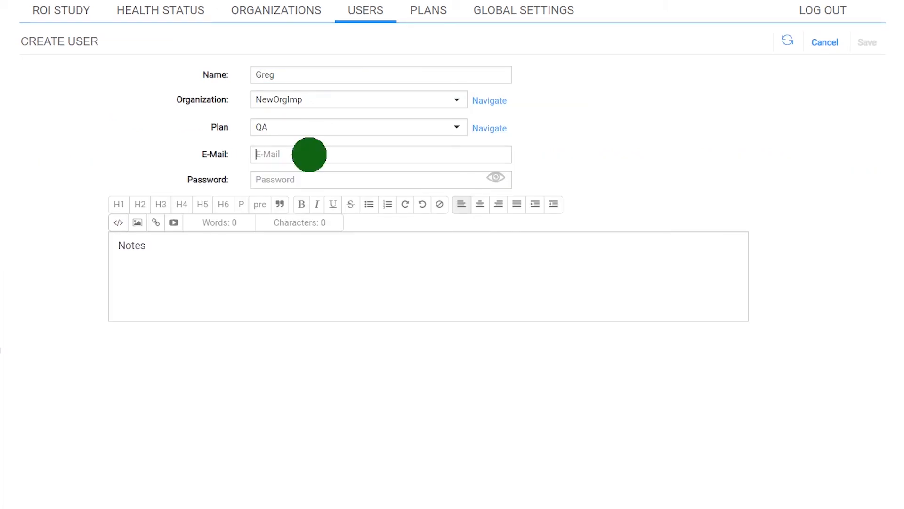
{"action": "key", "text": "ctrl+v"}
{"action": "left_click", "coordinate": [279, 179]}
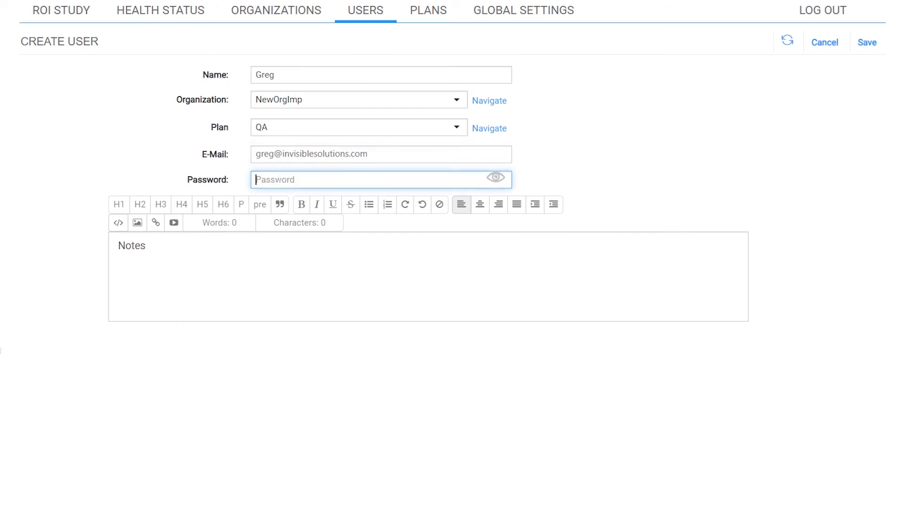
{"action": "type", "text": "•"}
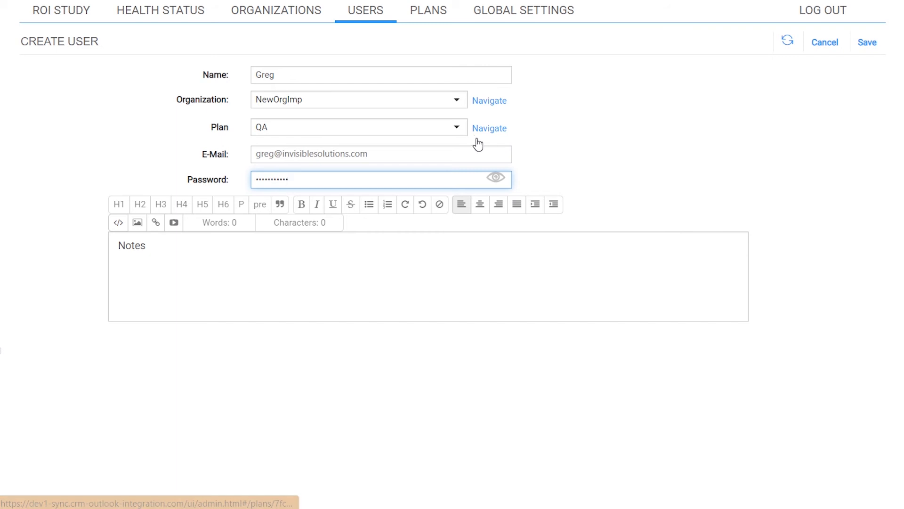
Pick the user's plan from the Plan list and save the user.
{"action": "left_click", "coordinate": [458, 128]}
{"action": "left_click_drag", "start_coordinate": [504, 181], "coordinate": [493, 253]}
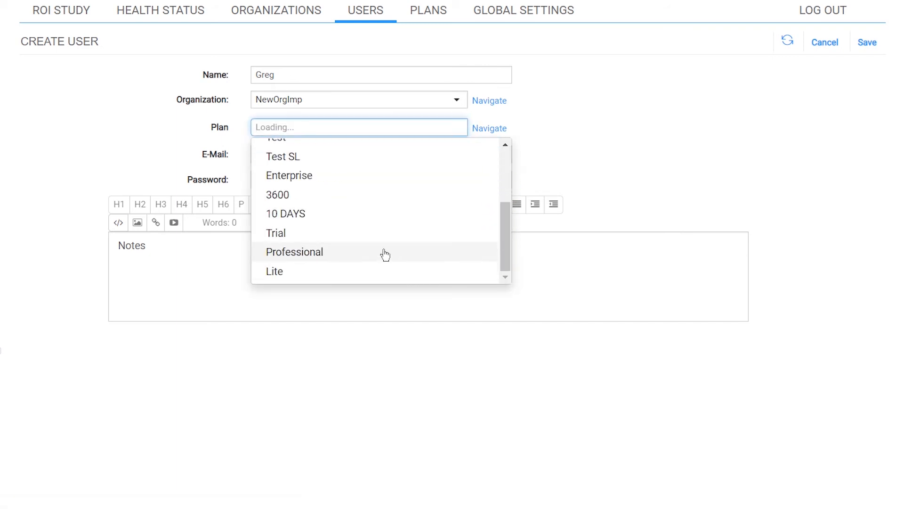
{"action": "left_click", "coordinate": [360, 175]}
{"action": "left_click", "coordinate": [867, 43]}
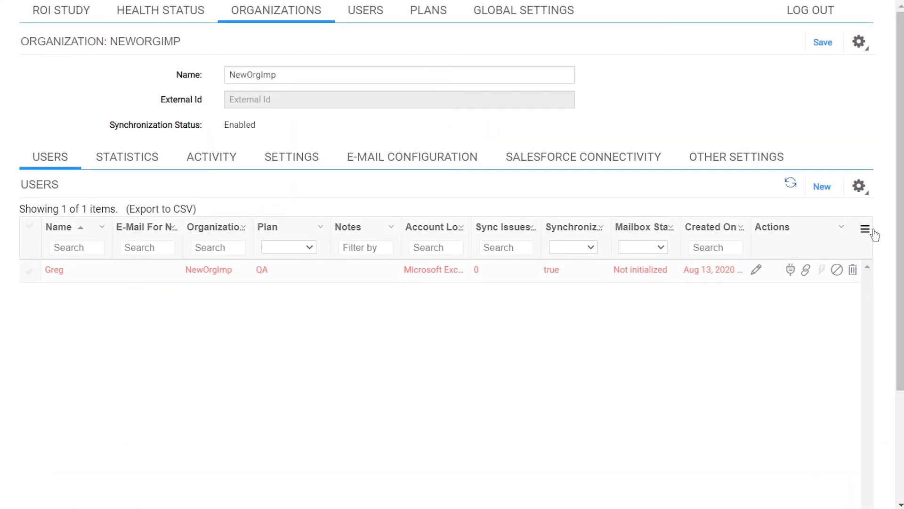
Start a second NewOrgImp user with the user's name and the Enterprise plan.
{"action": "left_click", "coordinate": [827, 193]}
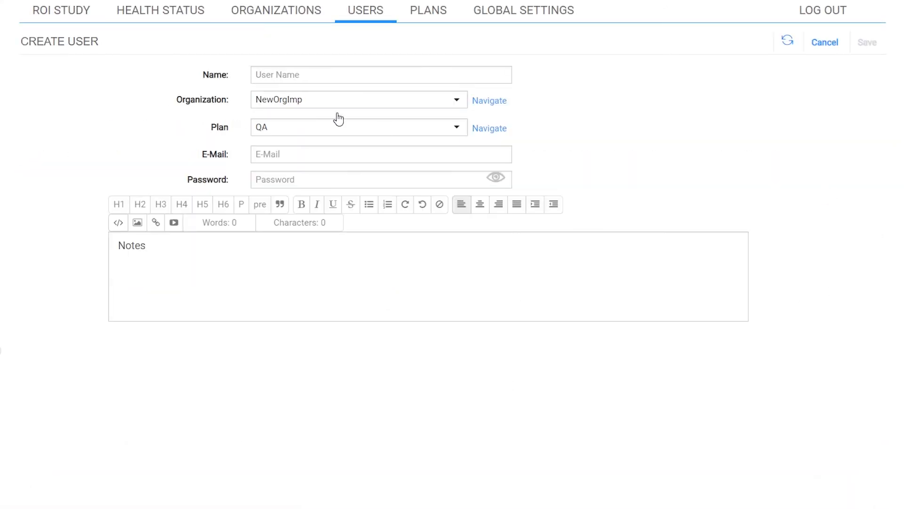
{"action": "left_click", "coordinate": [332, 75]}
{"action": "type", "text": "Linda"}
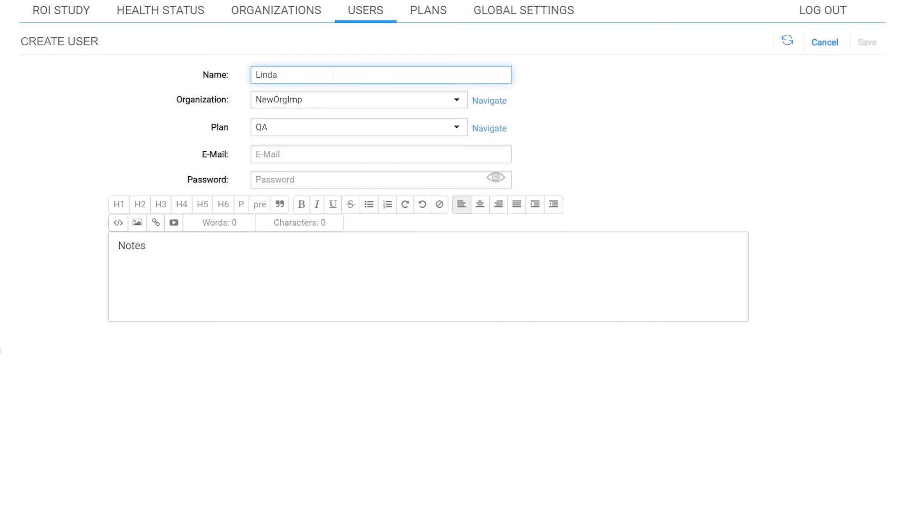
{"action": "left_click", "coordinate": [325, 128]}
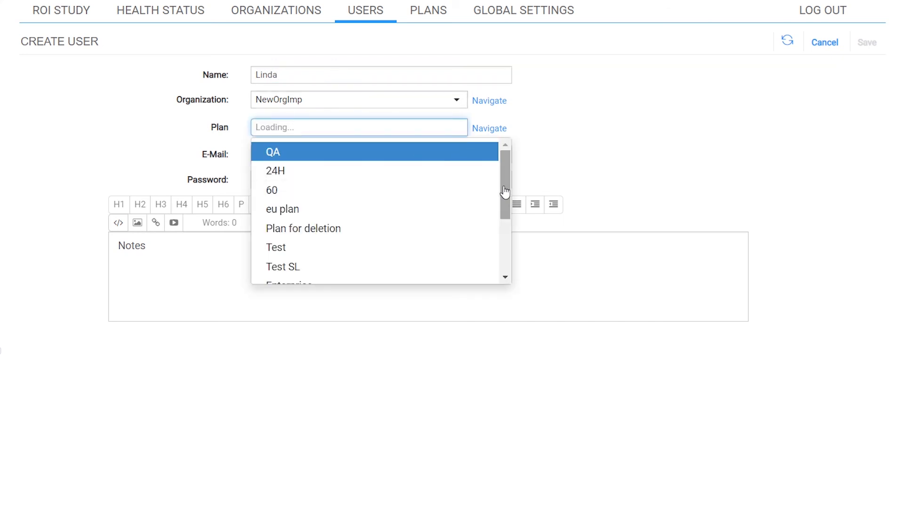
{"action": "scroll", "coordinate": [453, 235], "scroll_direction": "down", "scroll_amount": 3}
{"action": "left_click", "coordinate": [376, 174]}
Enter the second user's e-mail address and password, then save the user.
{"action": "left_click", "coordinate": [300, 155]}
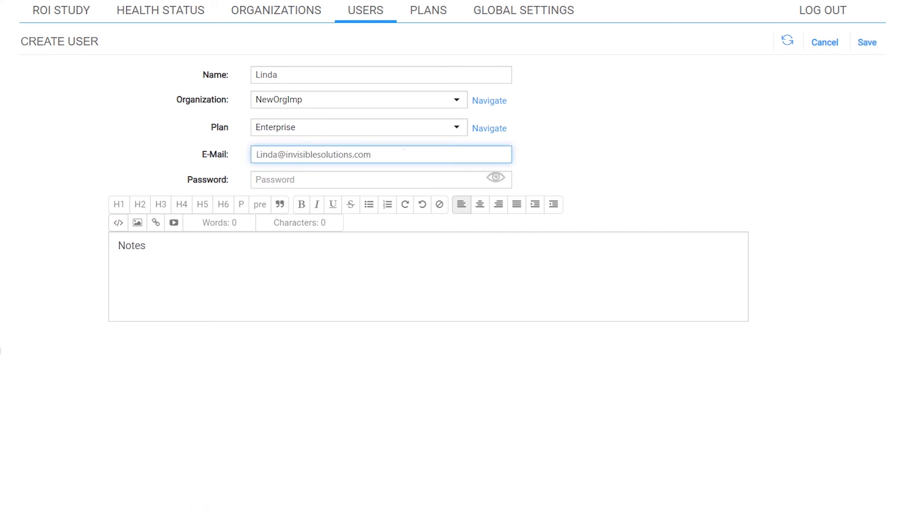
{"action": "left_click", "coordinate": [400, 179]}
{"action": "type", "text": "•••••••••••"}
{"action": "left_click", "coordinate": [868, 44]}
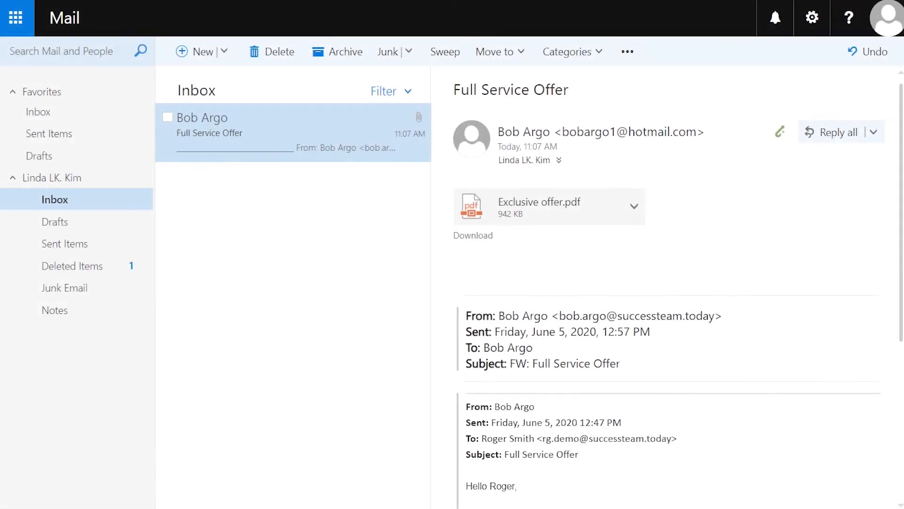
Connect the Revenue Inbox add-in to Salesforce from the message and open Syncsettings.
{"action": "left_click", "coordinate": [780, 132]}
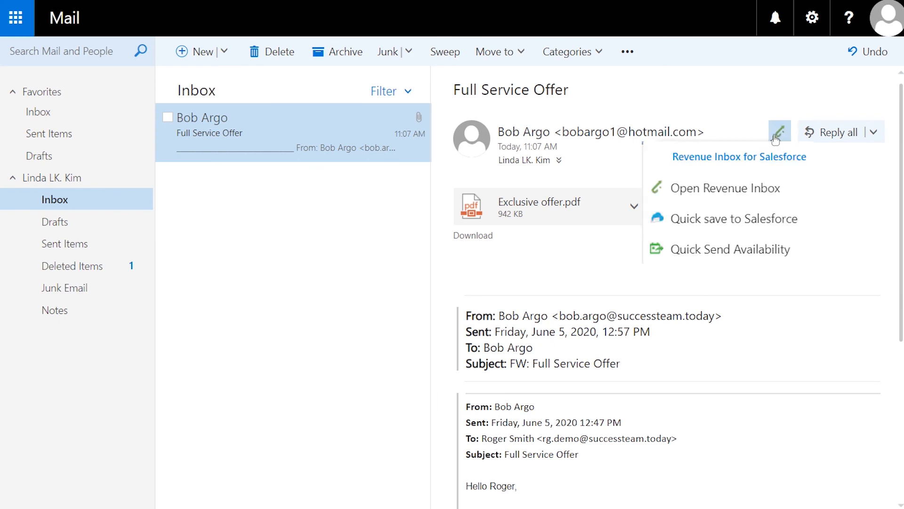
{"action": "left_click", "coordinate": [738, 189]}
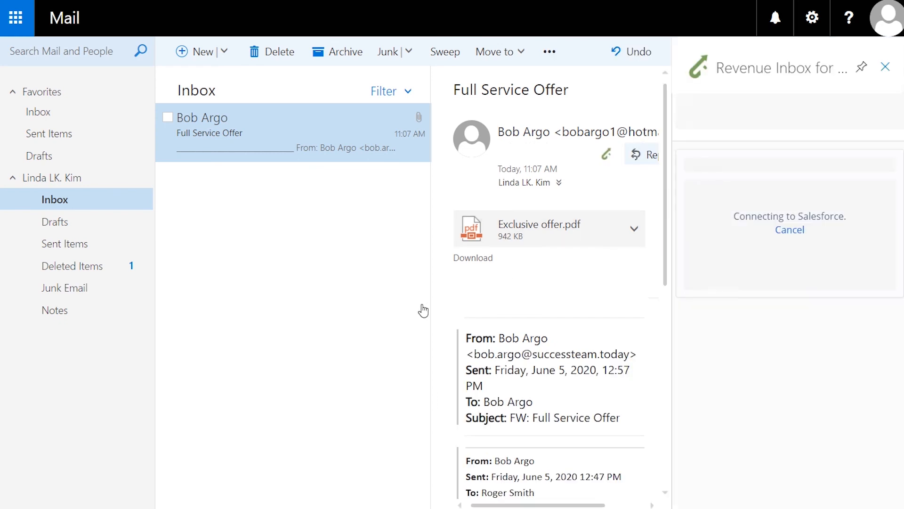
{"action": "left_click", "coordinate": [778, 310]}
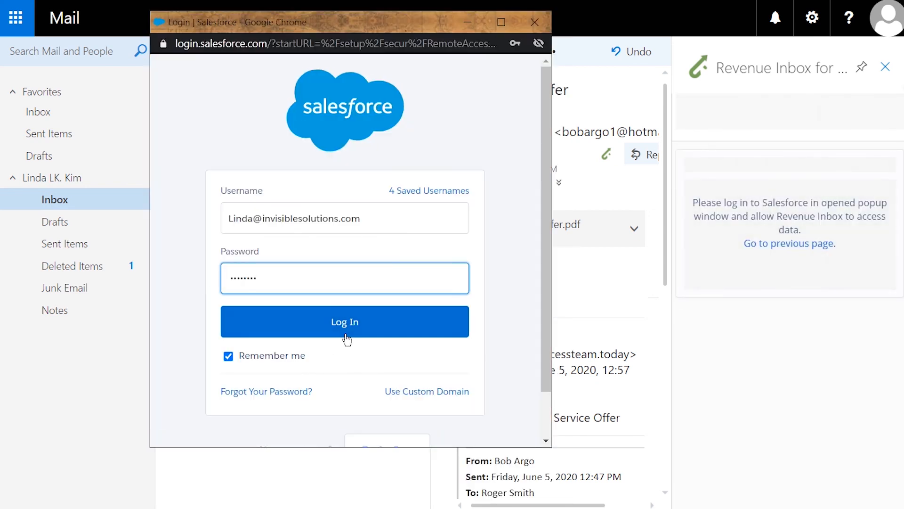
{"action": "left_click", "coordinate": [354, 325]}
{"action": "left_click", "coordinate": [404, 371]}
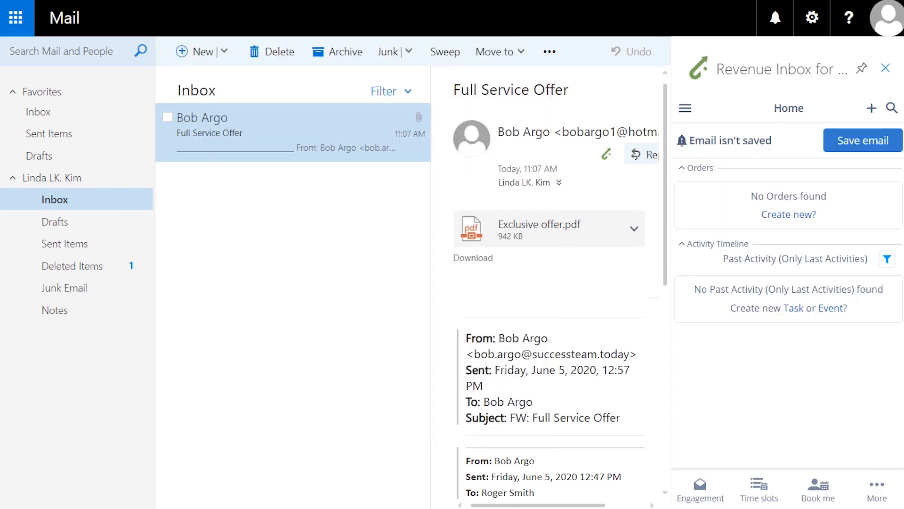
{"action": "left_click", "coordinate": [685, 108]}
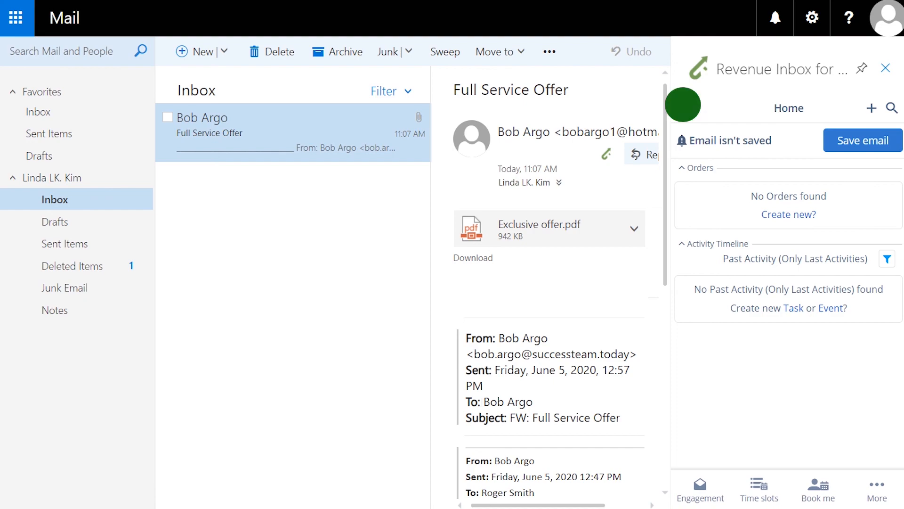
{"action": "left_click", "coordinate": [729, 306]}
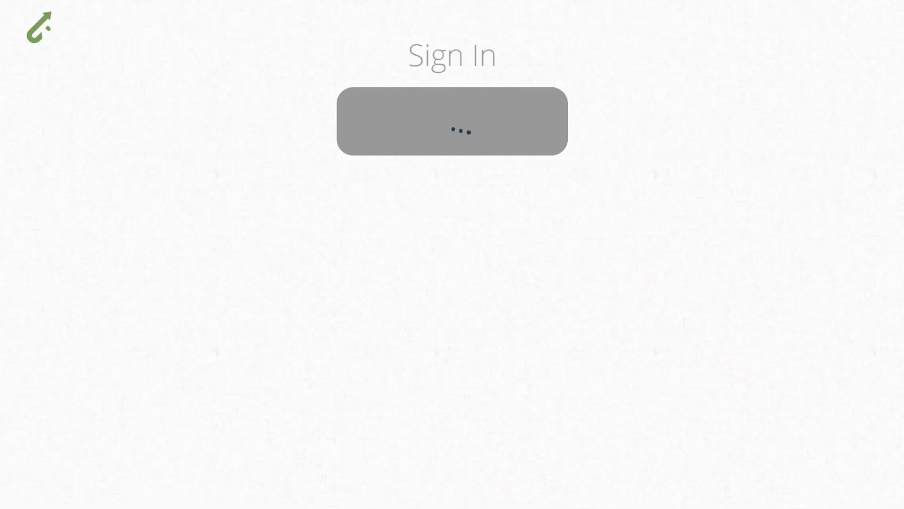